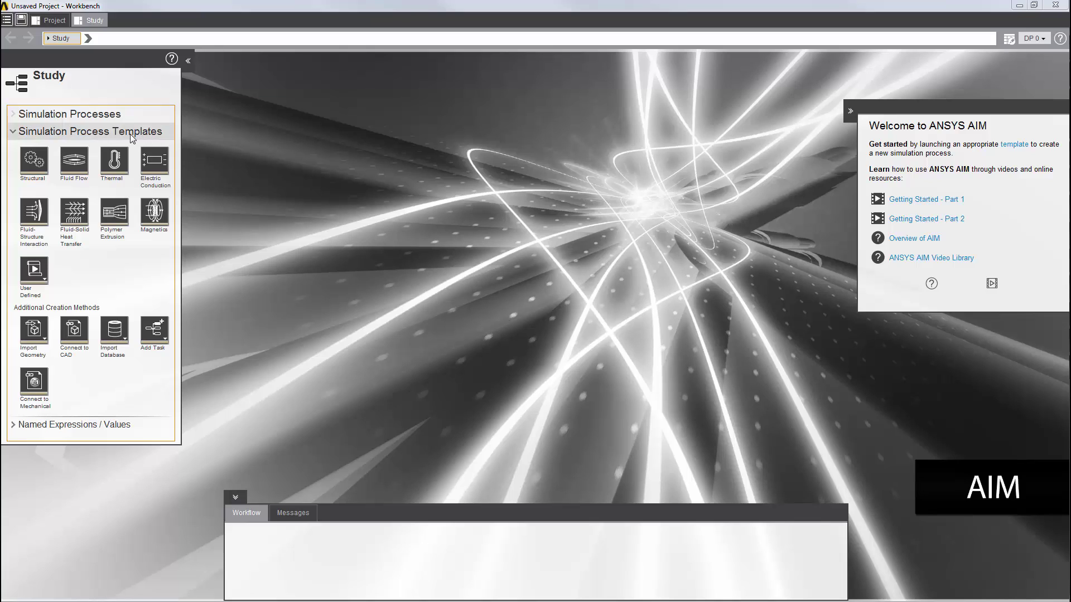
Step: Create a Structural simulation process with imported geometry and a Static analysis
{"action": "left_click", "coordinate": [32, 160]}
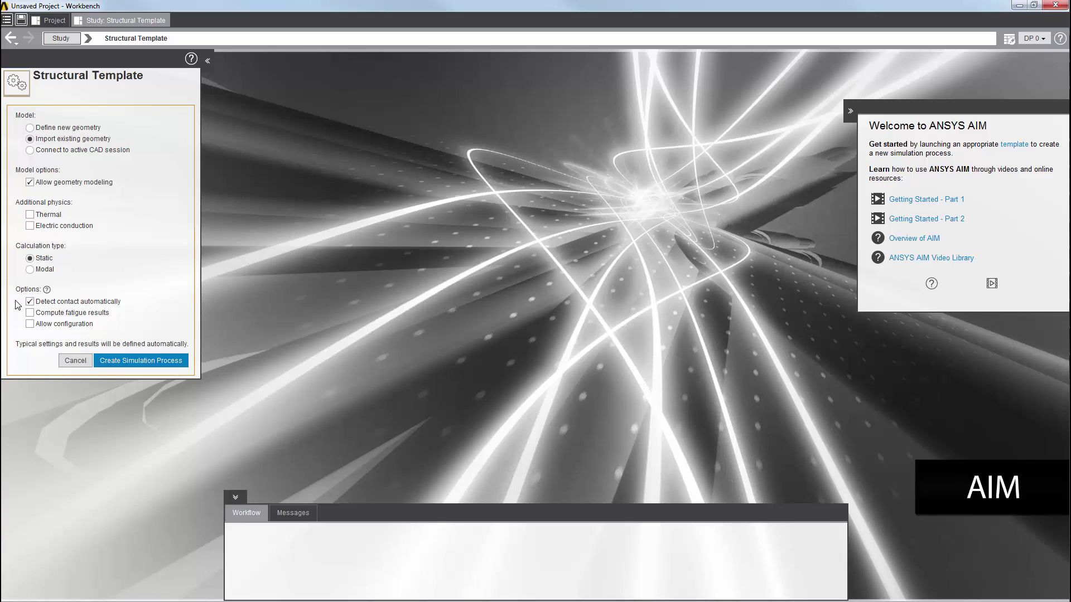
{"action": "left_click", "coordinate": [121, 364]}
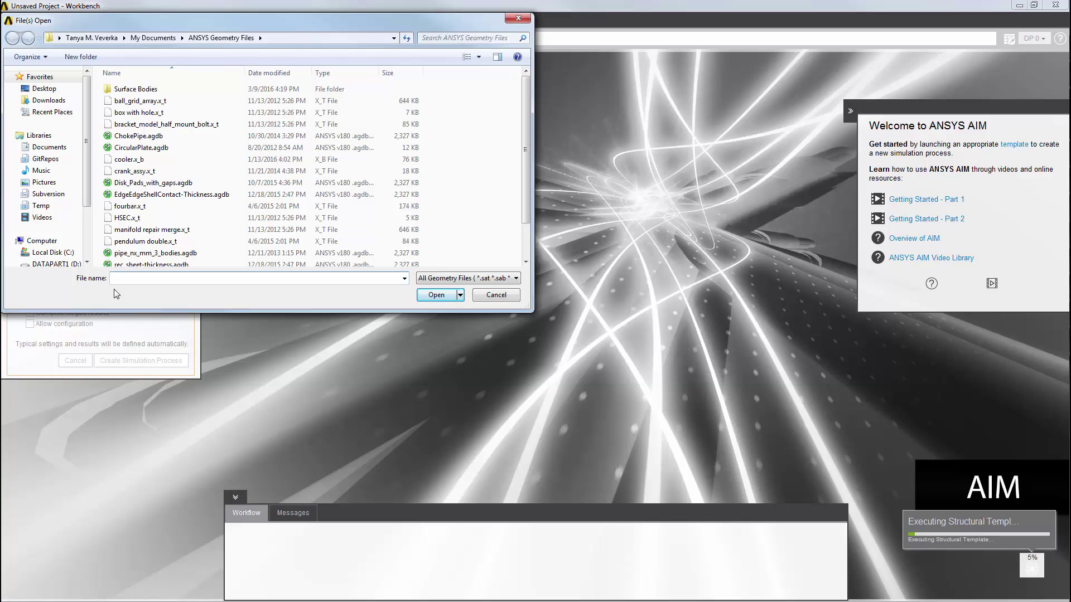
Step: Import the pipe_nx_mm_3_bodies.agdb geometry file into the study
{"action": "left_click", "coordinate": [106, 255]}
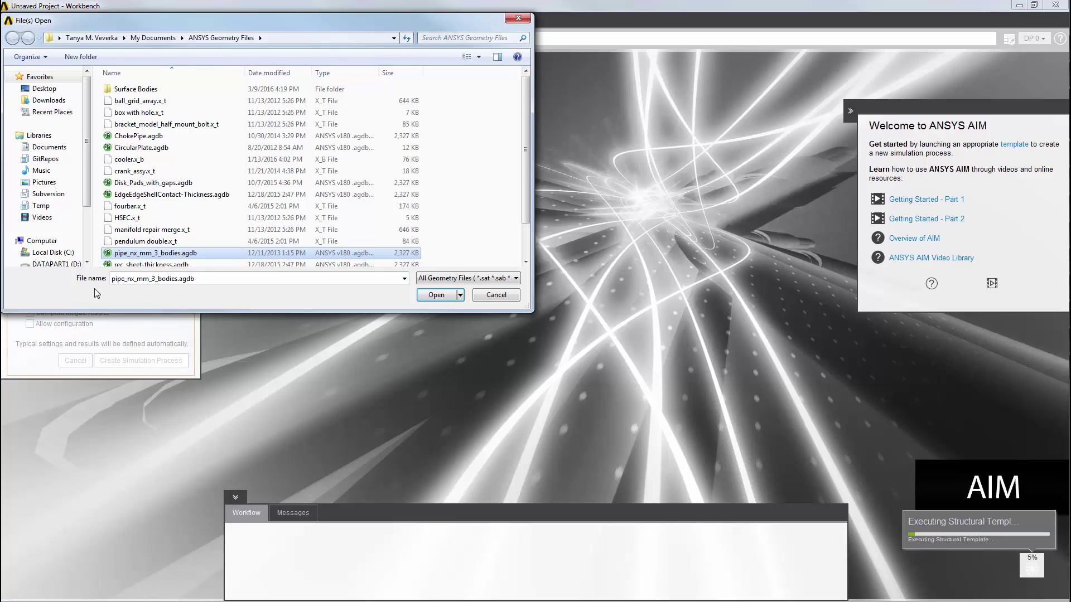
{"action": "left_click", "coordinate": [436, 296]}
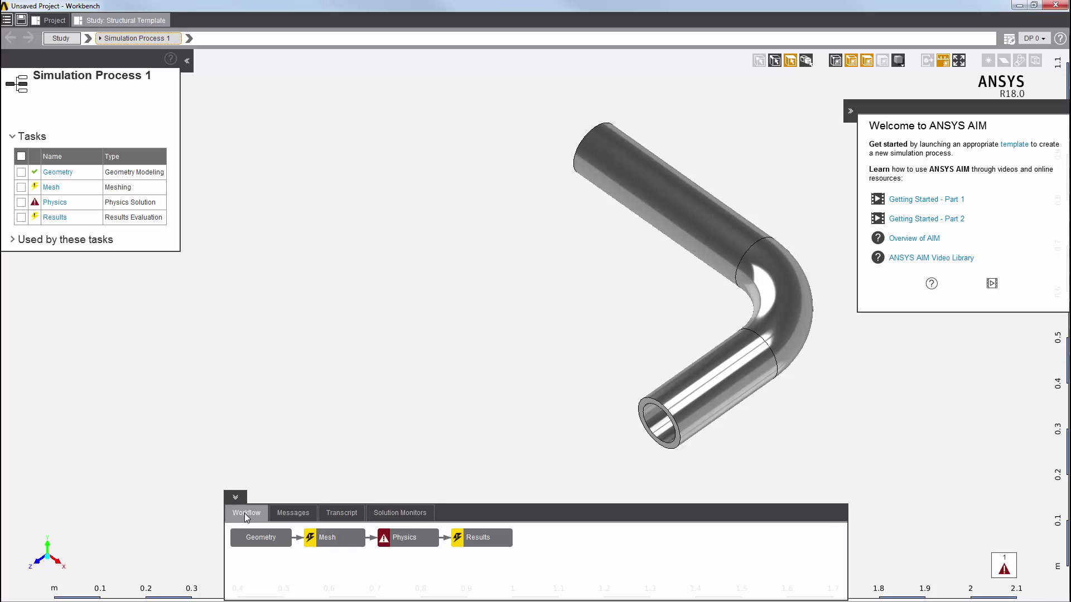
Step: Update the Mesh task to generate the mesh for the three-part pipe
{"action": "right_click", "coordinate": [329, 539]}
{"action": "left_click", "coordinate": [341, 558]}
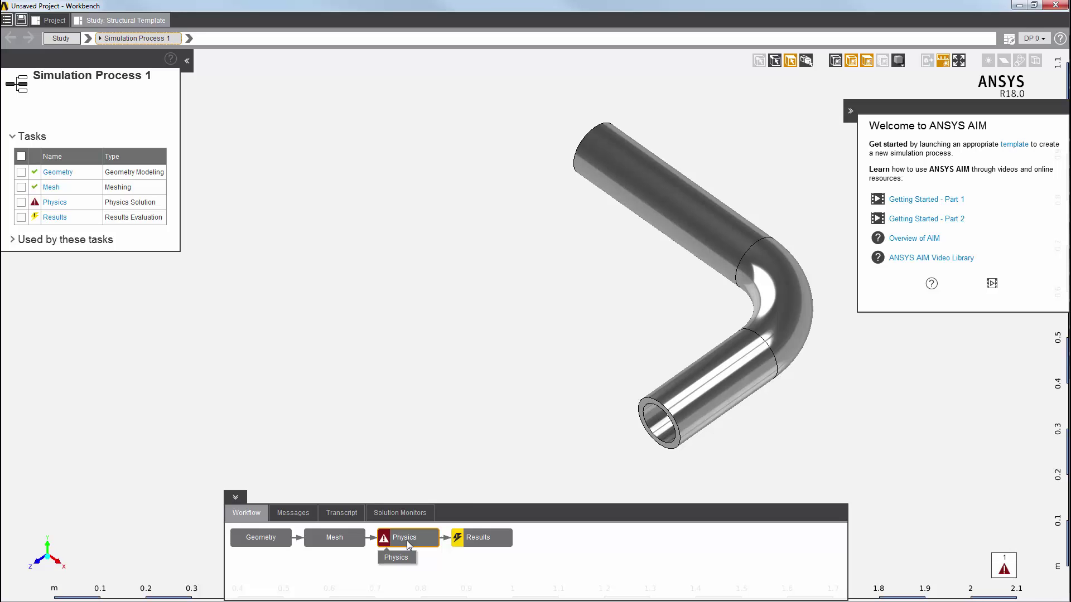
Step: Open the Physics task and list its Interface Generator and two Contact conditions
{"action": "left_click", "coordinate": [409, 544]}
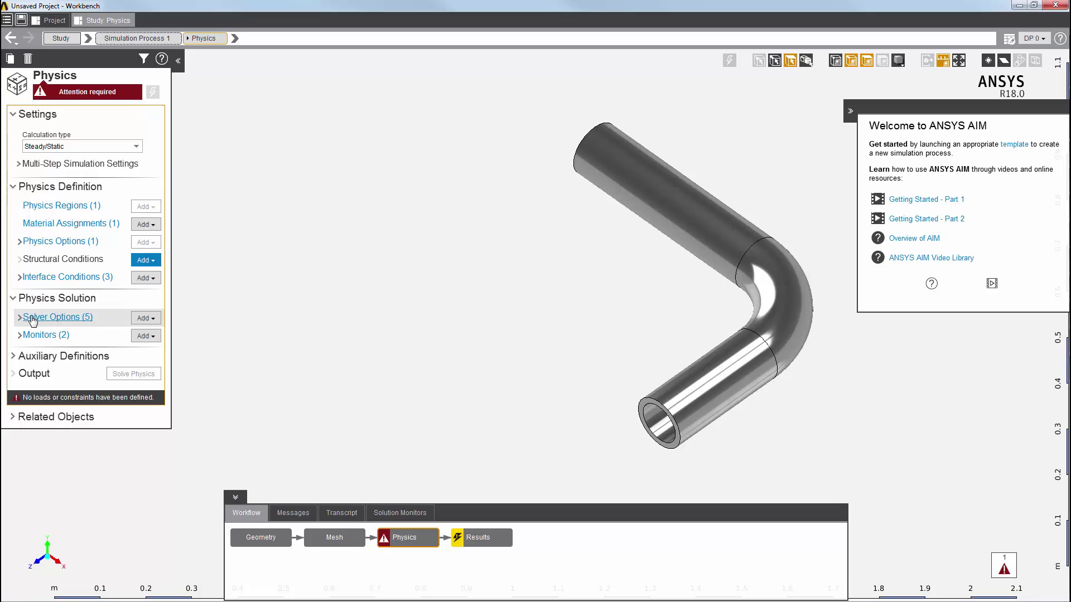
{"action": "left_click", "coordinate": [17, 280]}
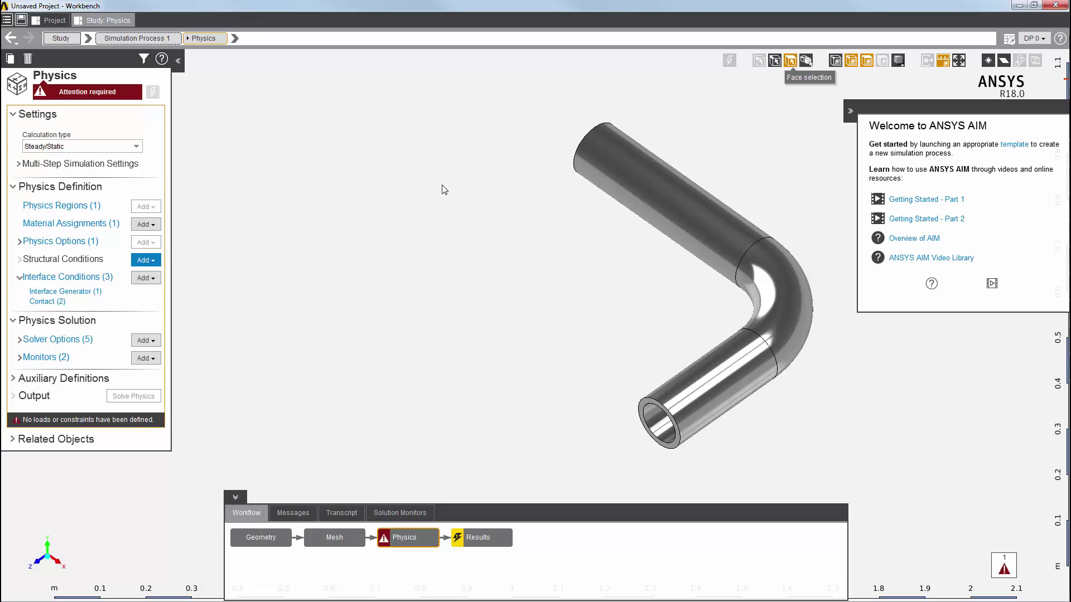
Step: Fix both pipe end faces with a Displacement condition of zero X, Y and Z translation
{"action": "left_click", "coordinate": [638, 399]}
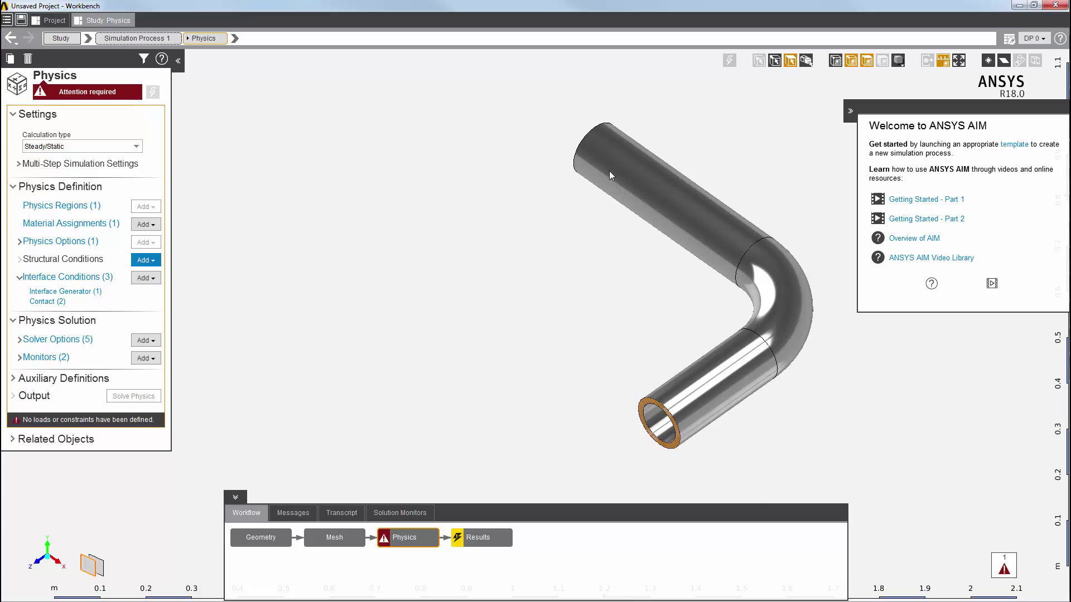
{"action": "middle_click_drag", "start_coordinate": [609, 169], "coordinate": [554, 190]}
{"action": "left_click", "coordinate": [557, 156], "text": "ctrl"}
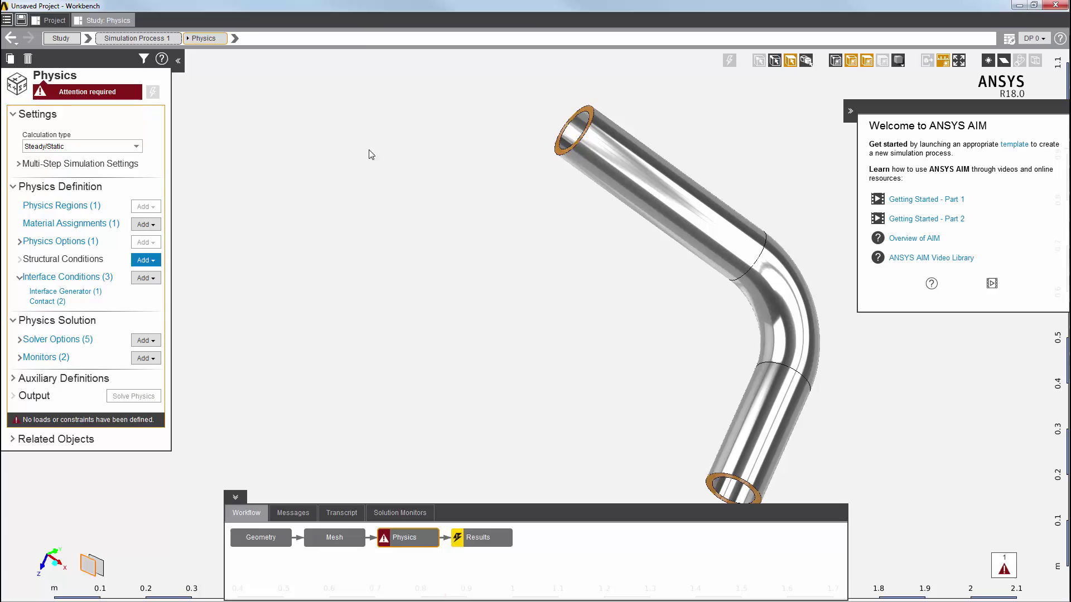
{"action": "right_click", "coordinate": [268, 159]}
{"action": "mouse_move", "coordinate": [281, 169]}
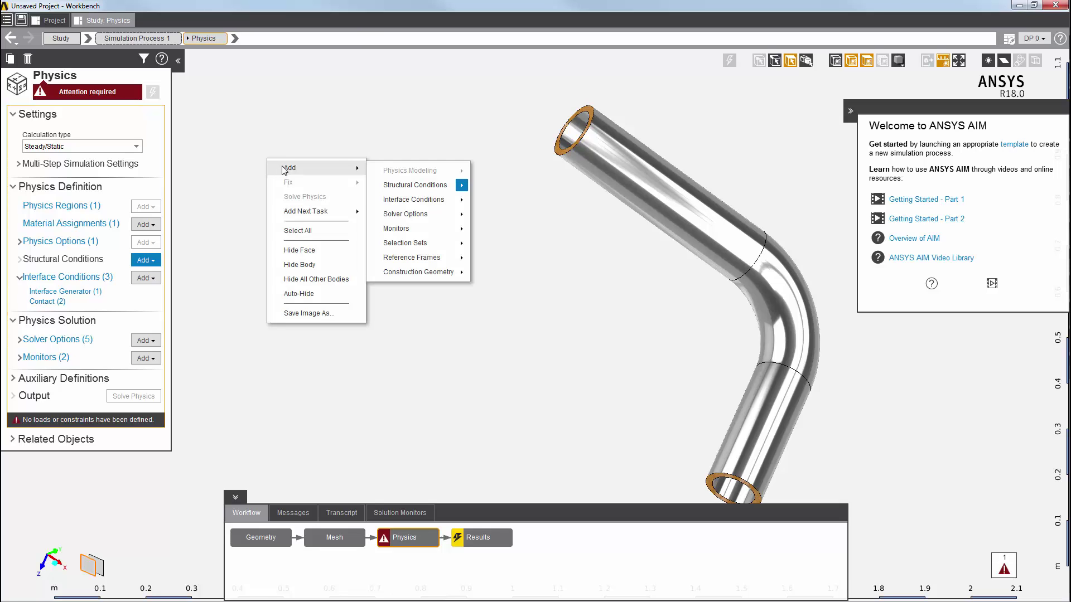
{"action": "mouse_move", "coordinate": [413, 185]}
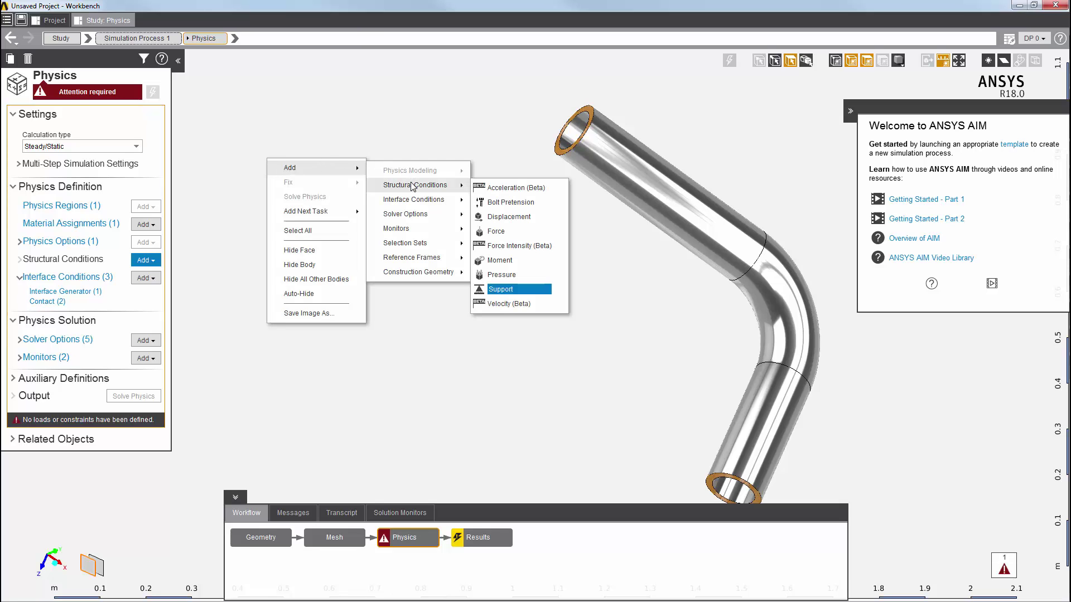
{"action": "left_click", "coordinate": [509, 216]}
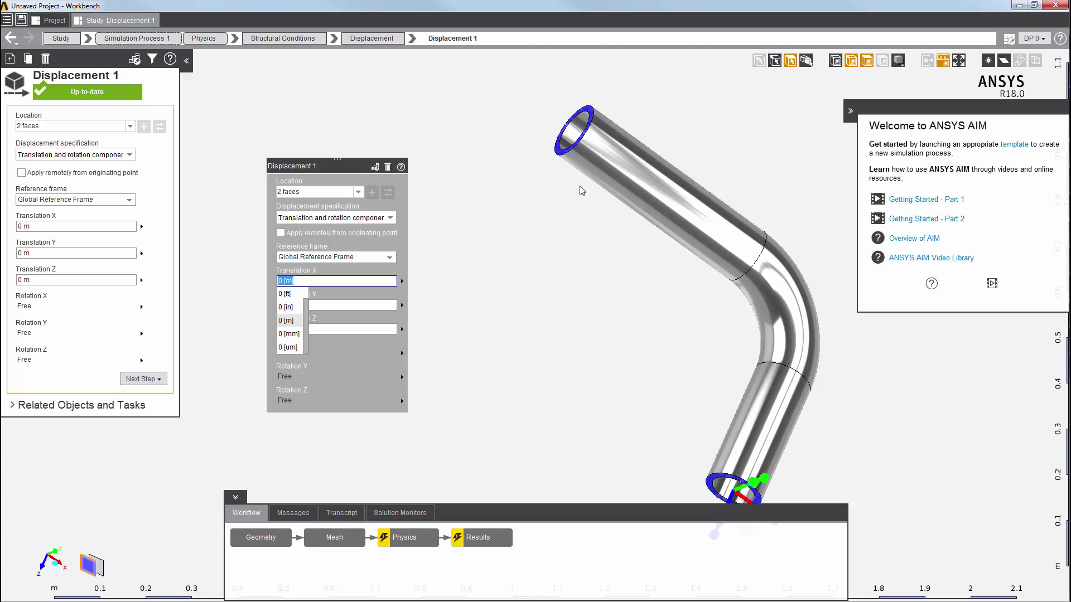
Step: Hide the outer faces of the upper section, bend and lower section
{"action": "left_click", "coordinate": [607, 176]}
{"action": "left_click", "coordinate": [782, 325], "text": "ctrl"}
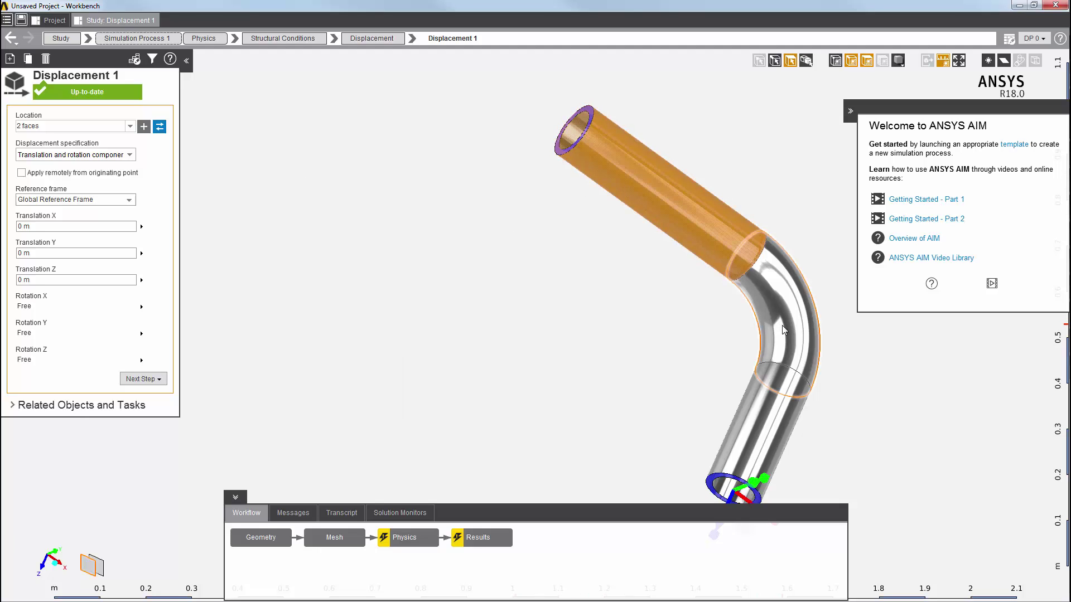
{"action": "left_click", "coordinate": [770, 396], "text": "ctrl"}
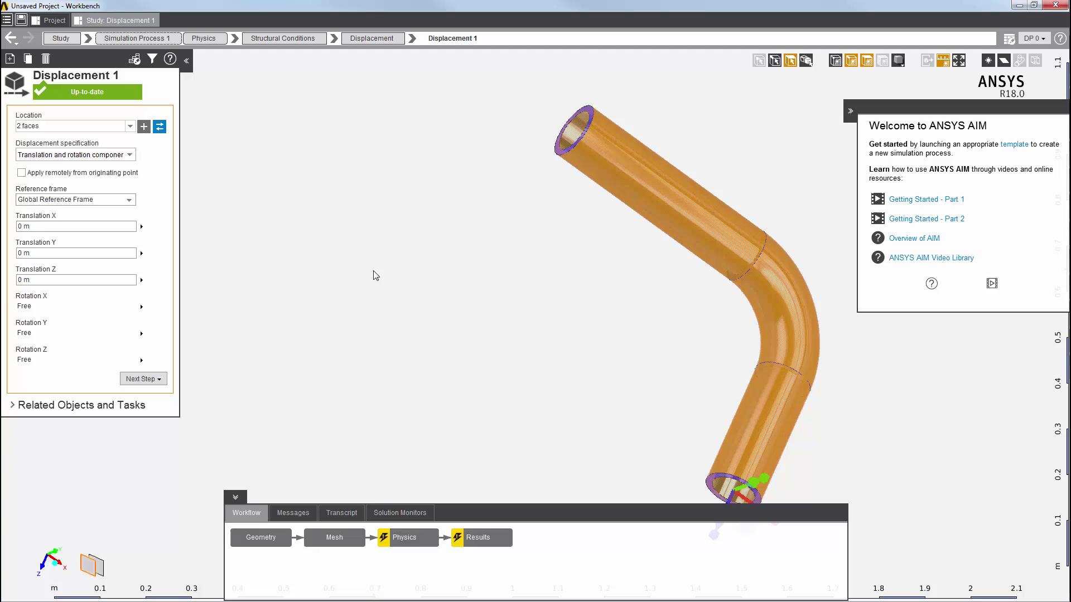
{"action": "right_click", "coordinate": [375, 271]}
{"action": "left_click", "coordinate": [403, 382]}
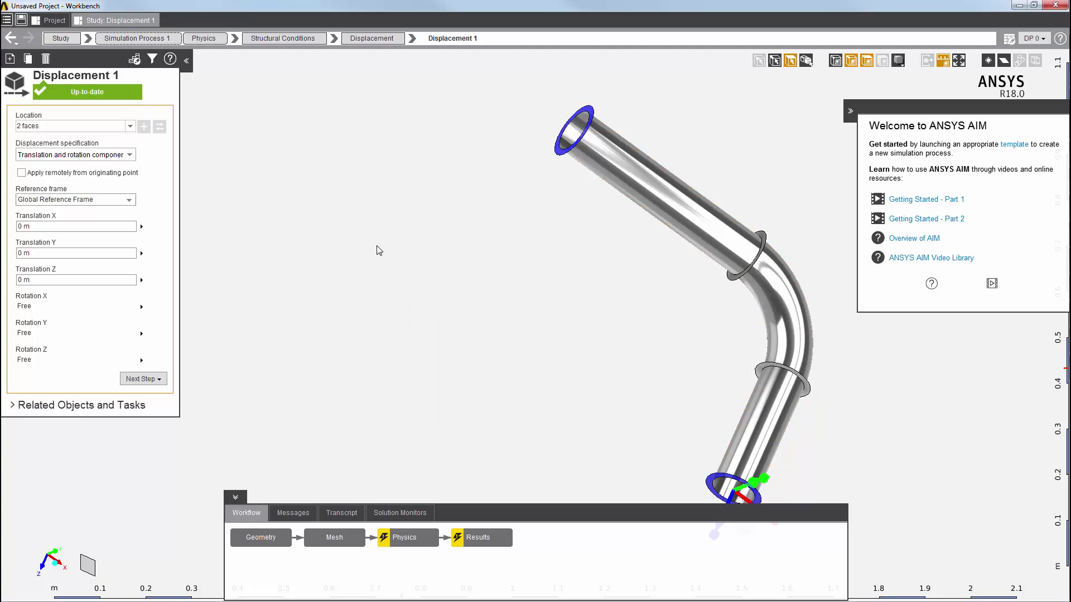
Step: Add a Pressure condition on the three inner pipe faces
{"action": "left_click", "coordinate": [635, 198]}
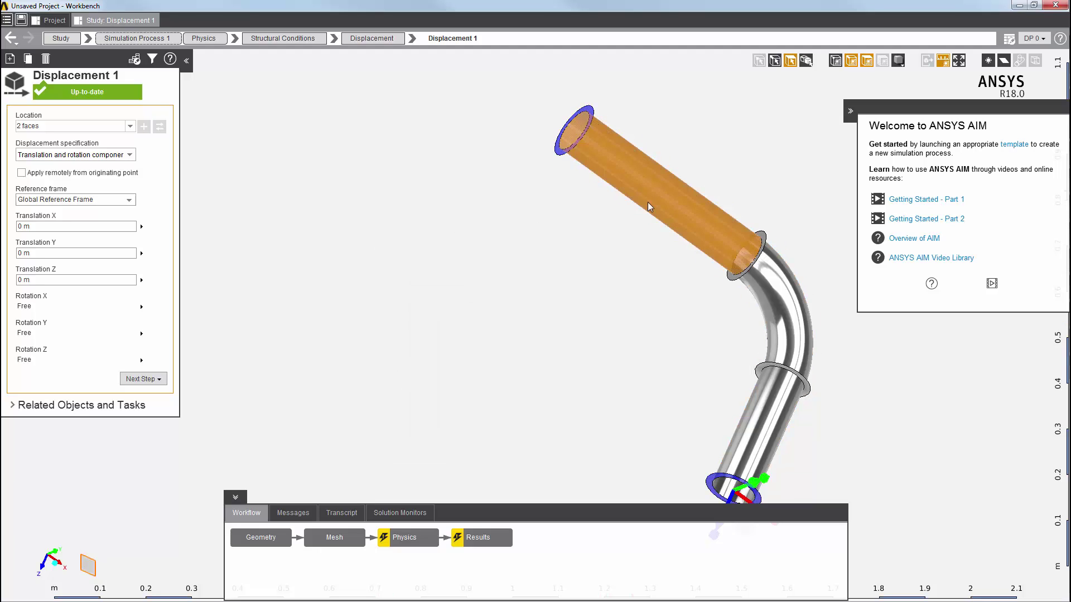
{"action": "left_click", "coordinate": [765, 300], "text": "ctrl"}
{"action": "left_click", "coordinate": [758, 414], "text": "ctrl"}
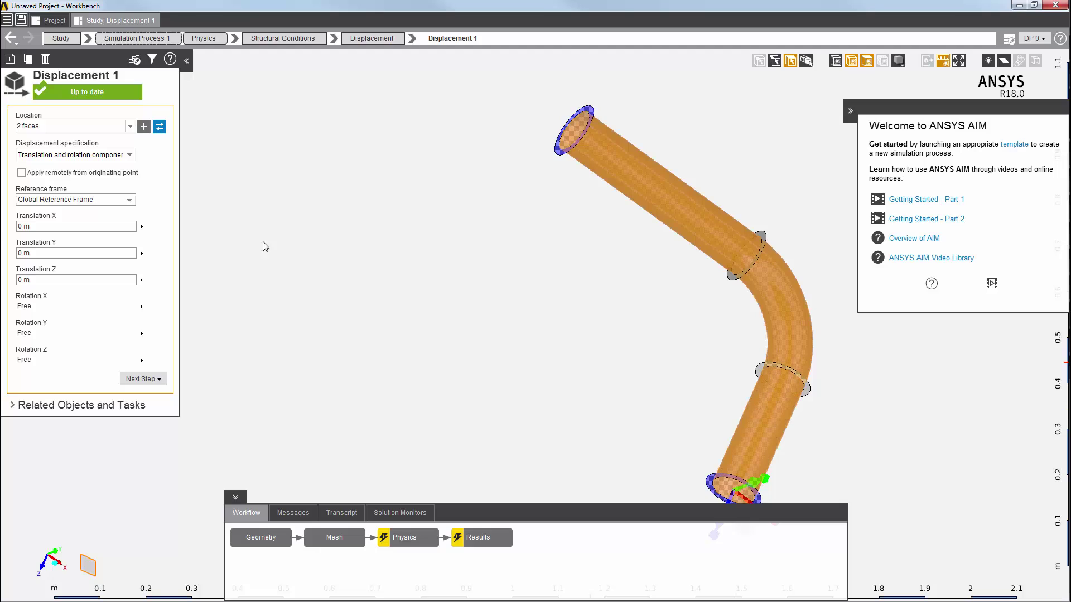
{"action": "right_click", "coordinate": [247, 180]}
{"action": "mouse_move", "coordinate": [251, 207]}
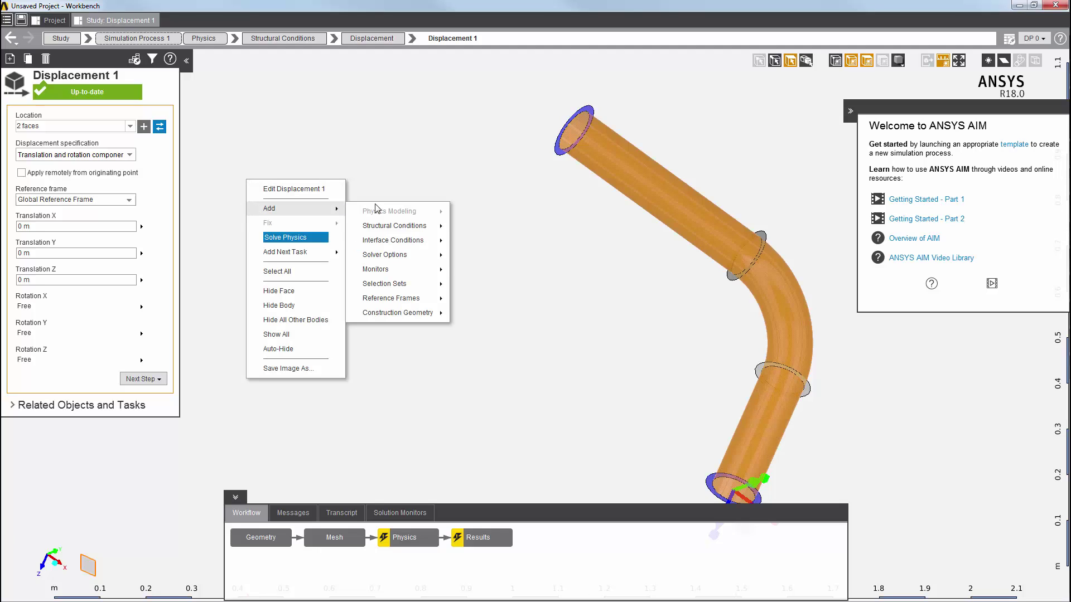
{"action": "mouse_move", "coordinate": [382, 228]}
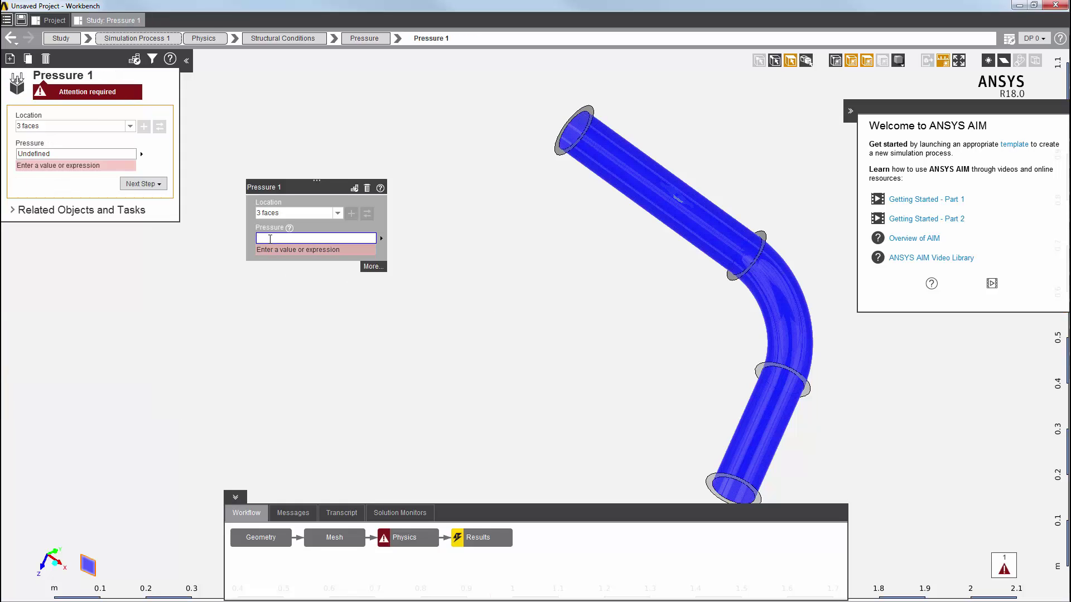
Step: Set Pressure 1 on the three inner faces to 100 MPa (1E+08 Pa)
{"action": "type", "text": "100 ["}
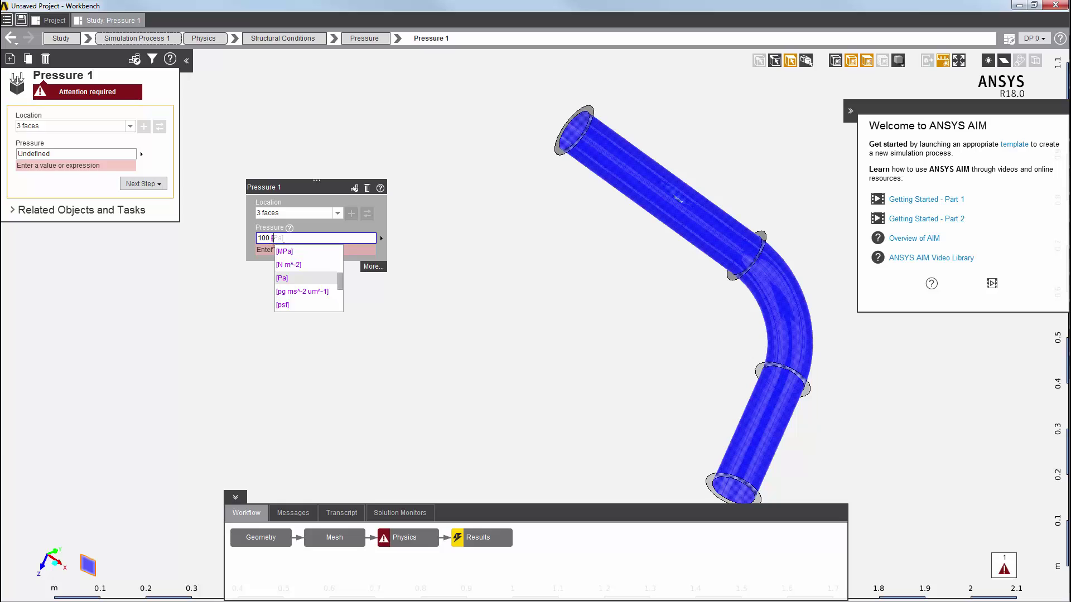
{"action": "left_click", "coordinate": [280, 252]}
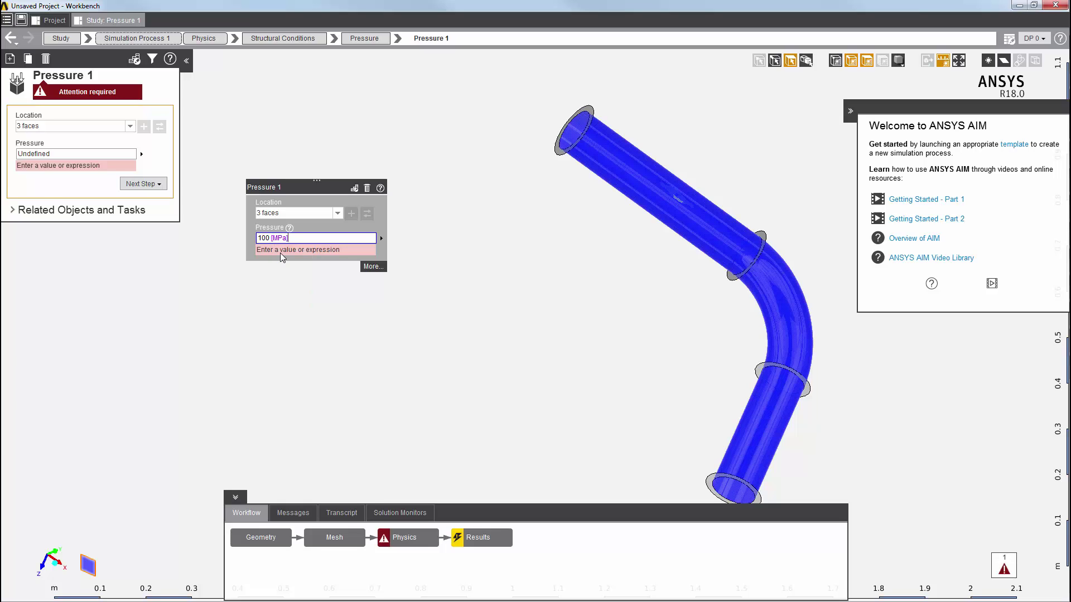
{"action": "key", "text": "Return"}
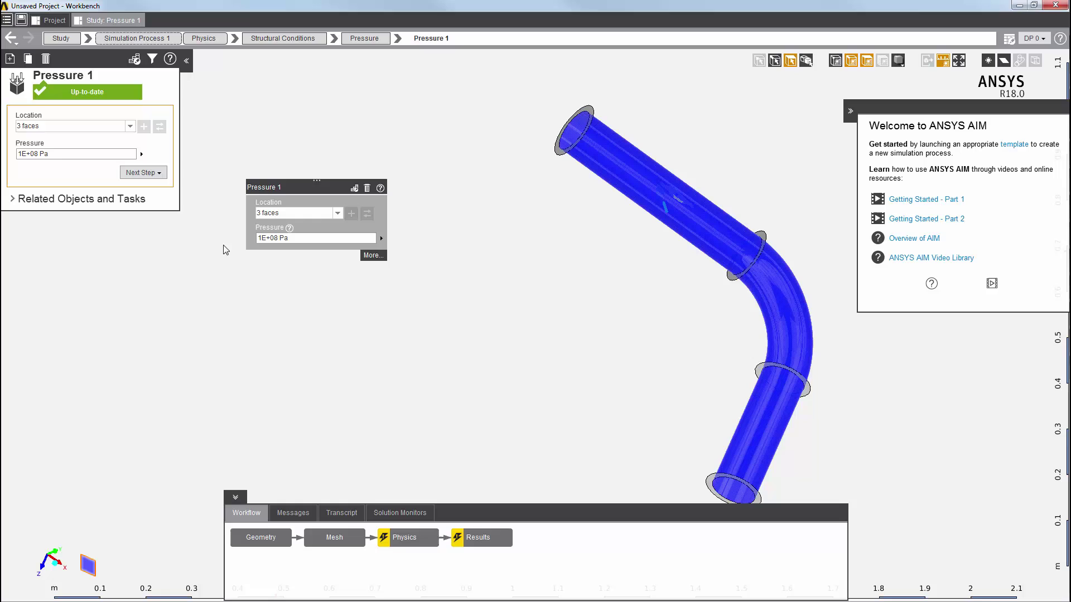
{"action": "left_click", "coordinate": [57, 152]}
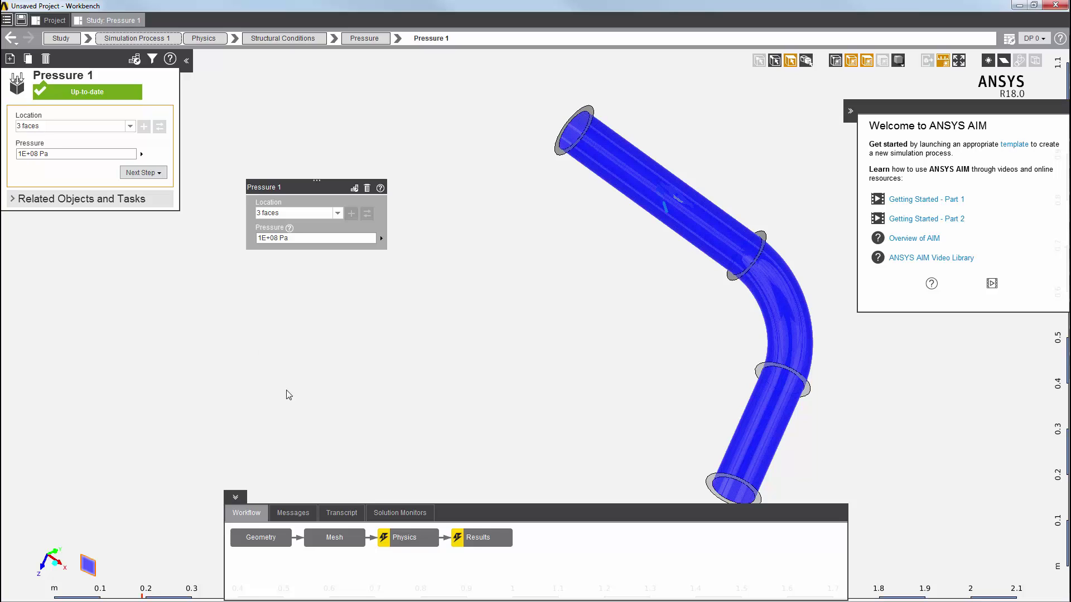
{"action": "left_click", "coordinate": [415, 541]}
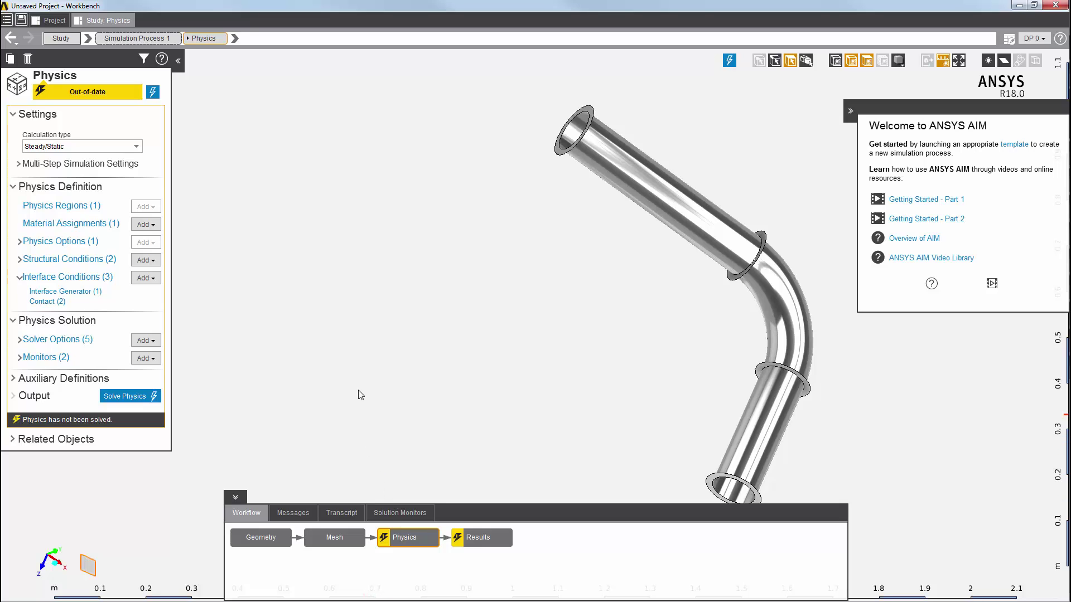
Step: Hide the flange rings in the view and solve the structural physics
{"action": "right_click", "coordinate": [347, 330]}
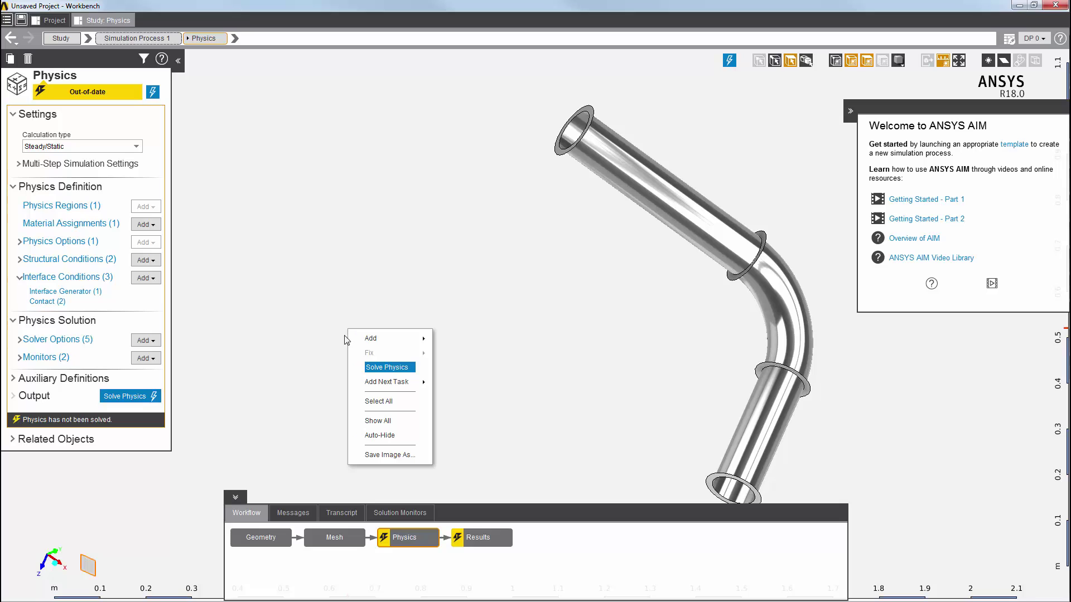
{"action": "left_click", "coordinate": [368, 421]}
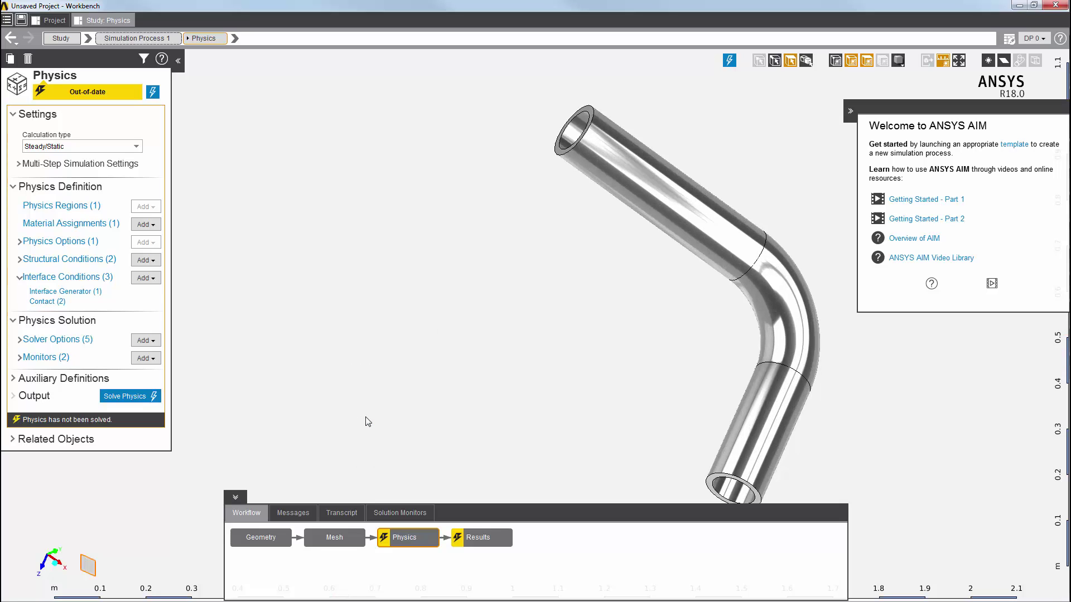
{"action": "left_click", "coordinate": [155, 397]}
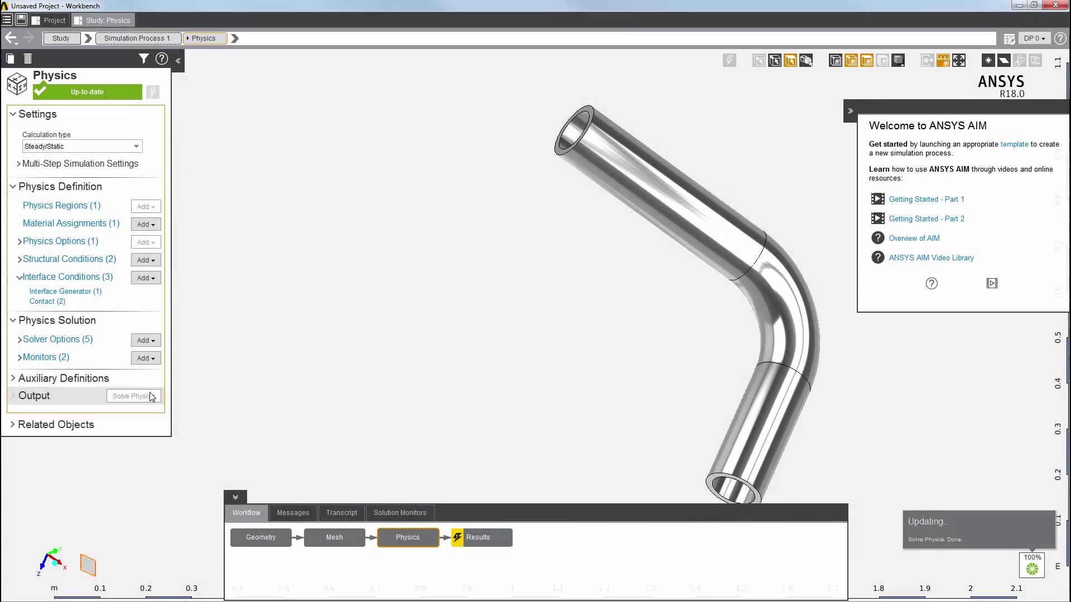
Step: Evaluate results and list the Equivalent Stress 1 and Displacement Magnitude 1 contours
{"action": "left_click", "coordinate": [477, 538]}
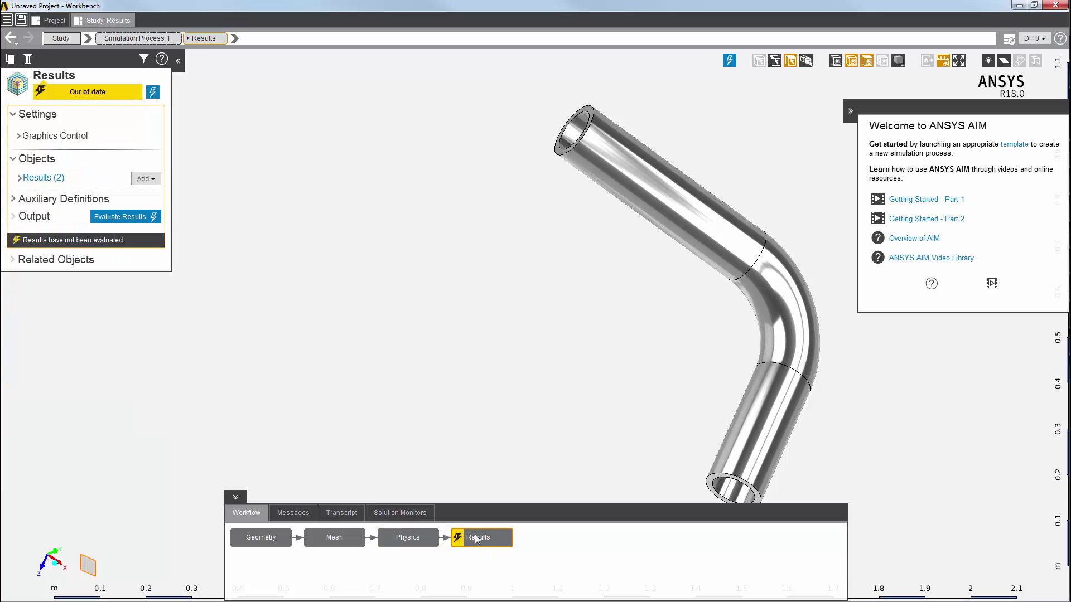
{"action": "left_click", "coordinate": [92, 215]}
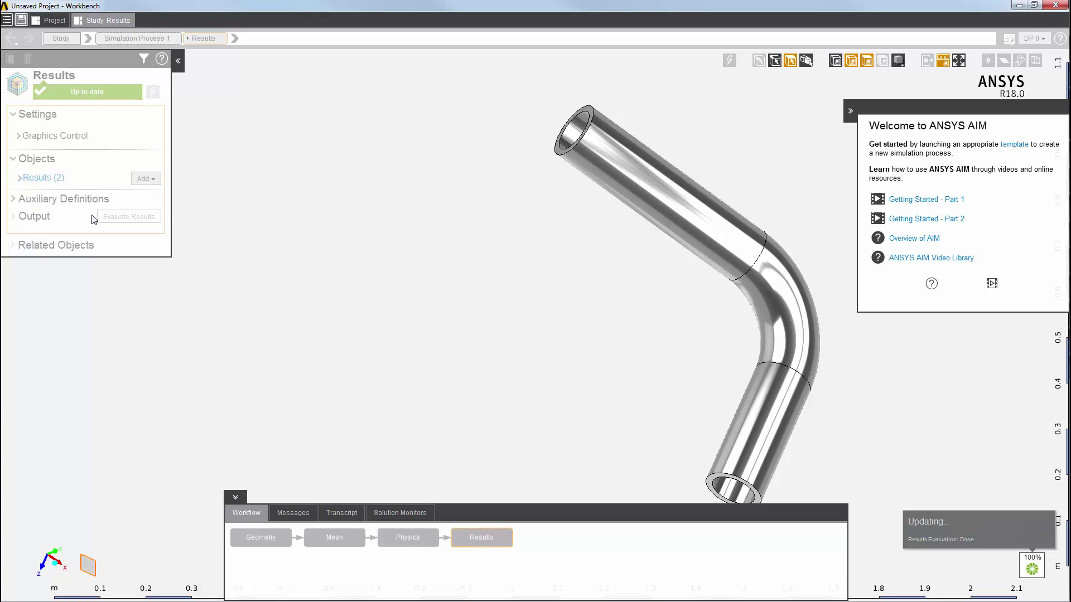
{"action": "left_click", "coordinate": [19, 178]}
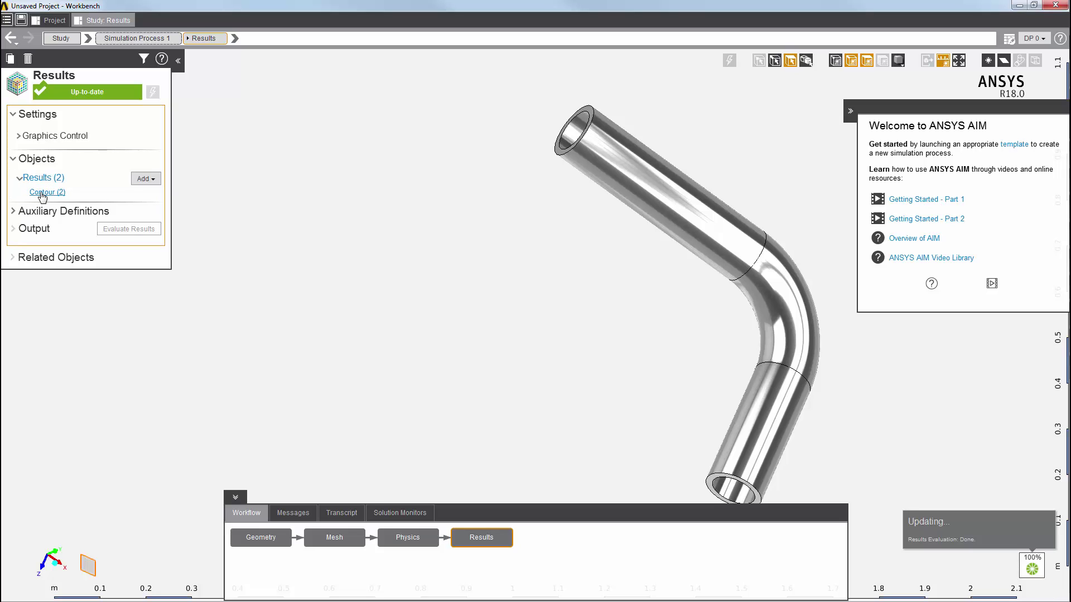
{"action": "left_click", "coordinate": [42, 193]}
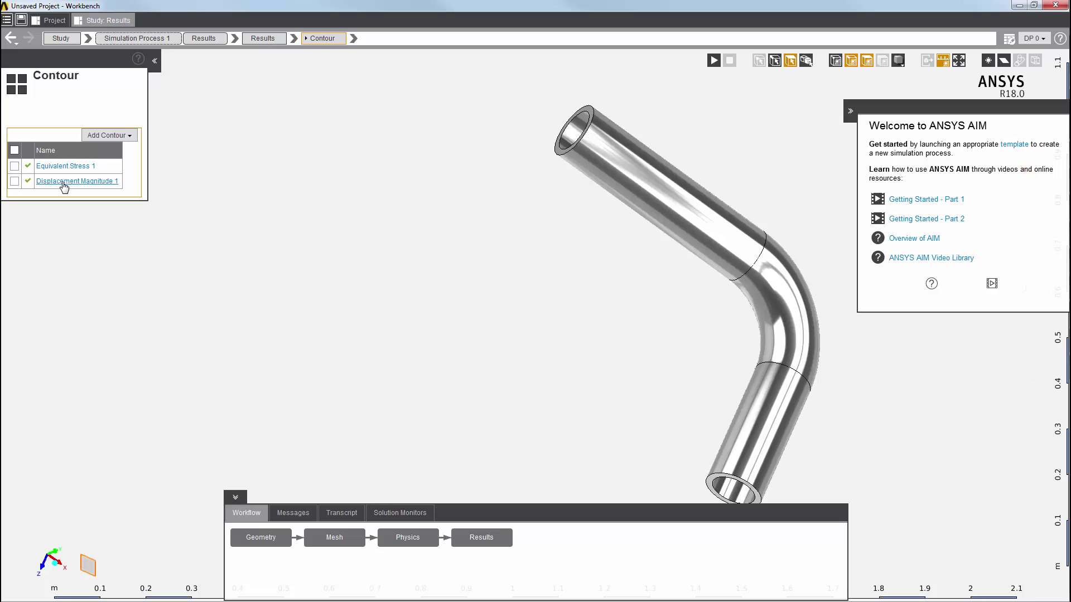
Step: Display the Displacement Magnitude 1 contour, peaking at 0.00029281 m near the bend
{"action": "left_click", "coordinate": [64, 181]}
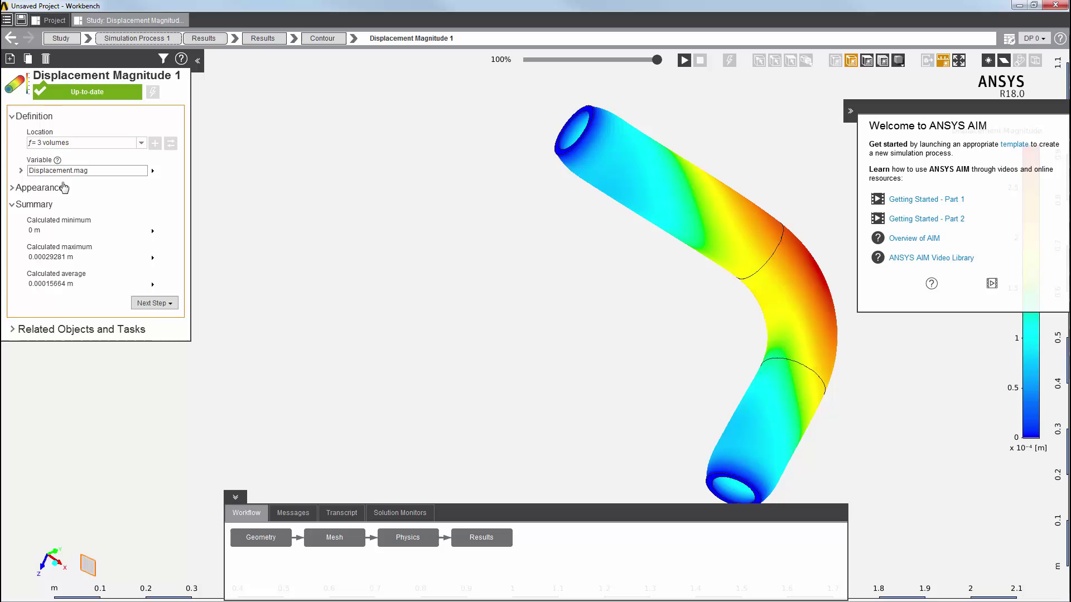
{"action": "left_click", "coordinate": [355, 40]}
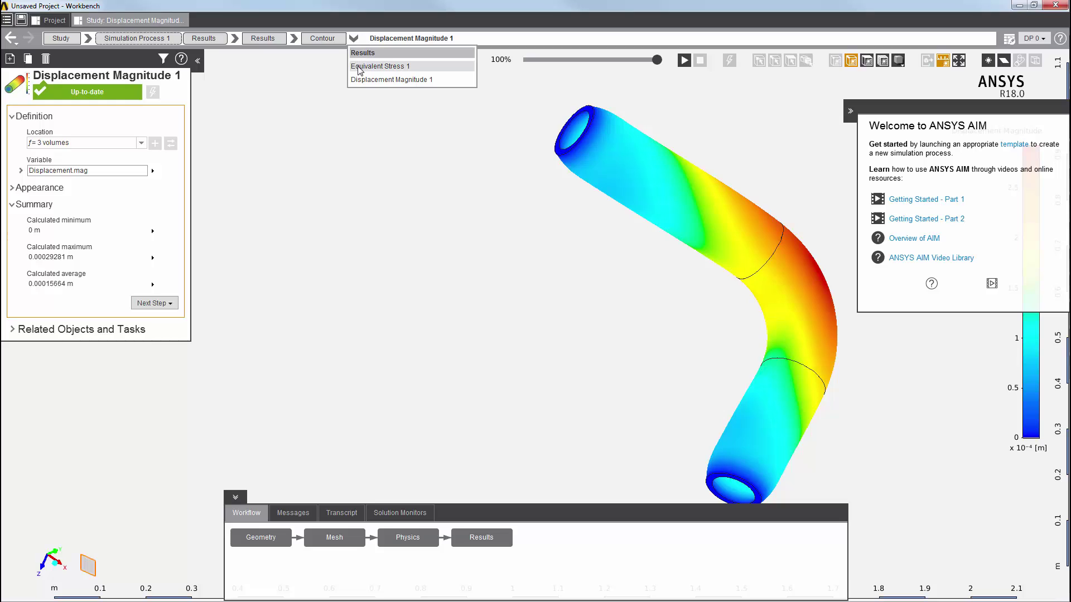
Step: Show and animate the Equivalent Stress 1 contour (max 5.6532E+08 Pa), then return to Results
{"action": "left_click", "coordinate": [359, 67]}
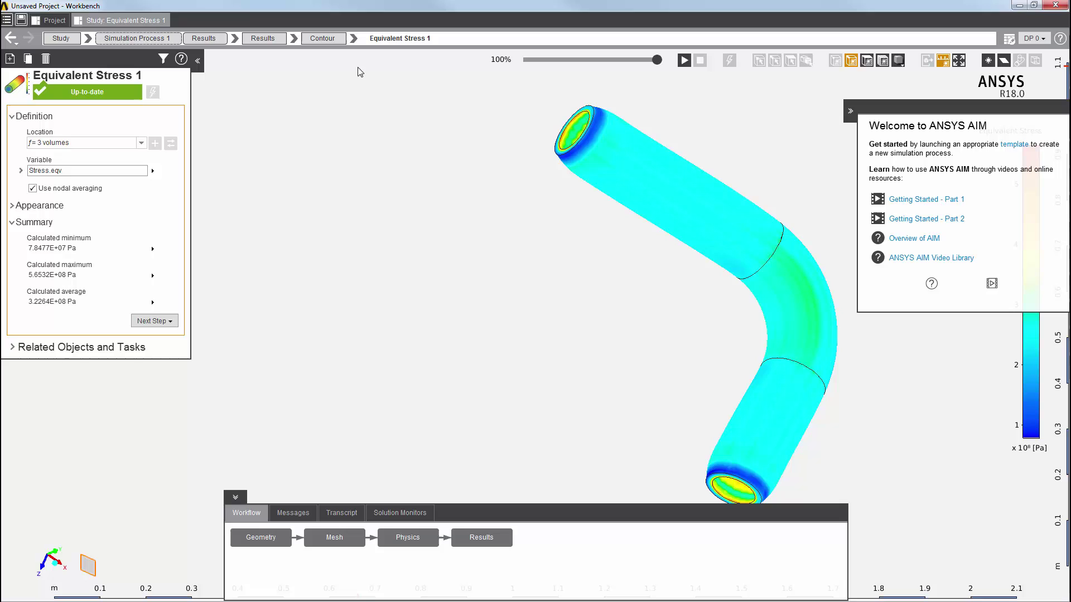
{"action": "left_click", "coordinate": [684, 60]}
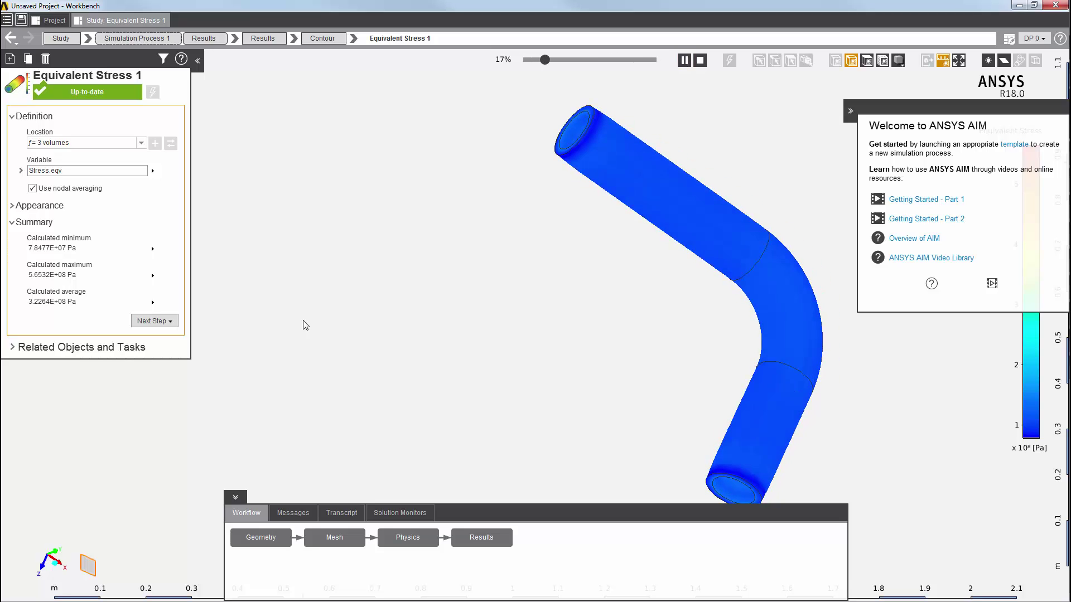
{"action": "left_click", "coordinate": [452, 538]}
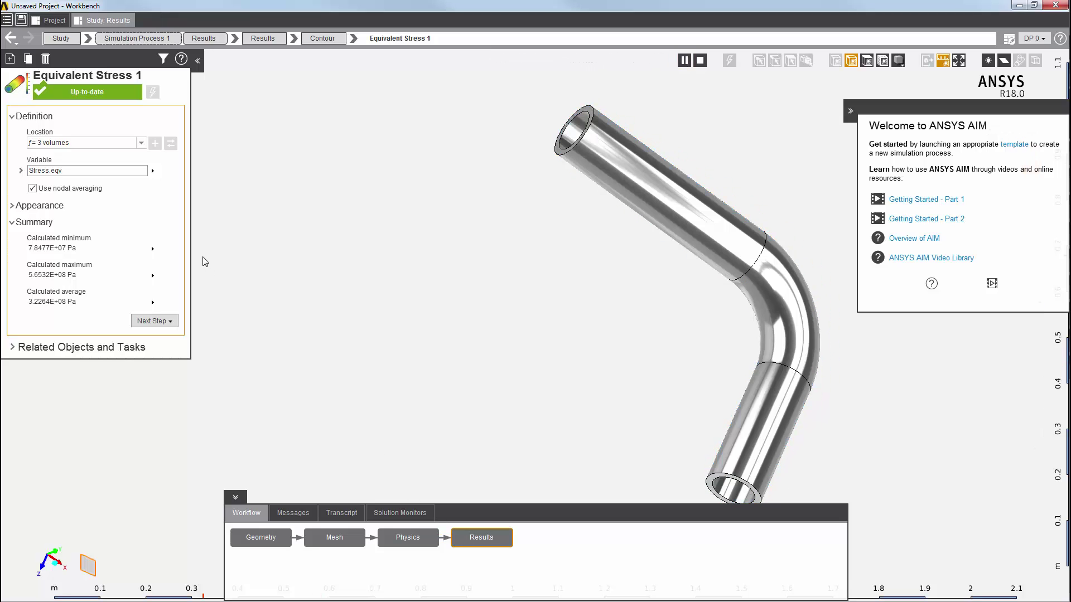
Step: Add a Force Reaction result on the 3 pipe volumes and evaluate it
{"action": "right_click", "coordinate": [236, 150]}
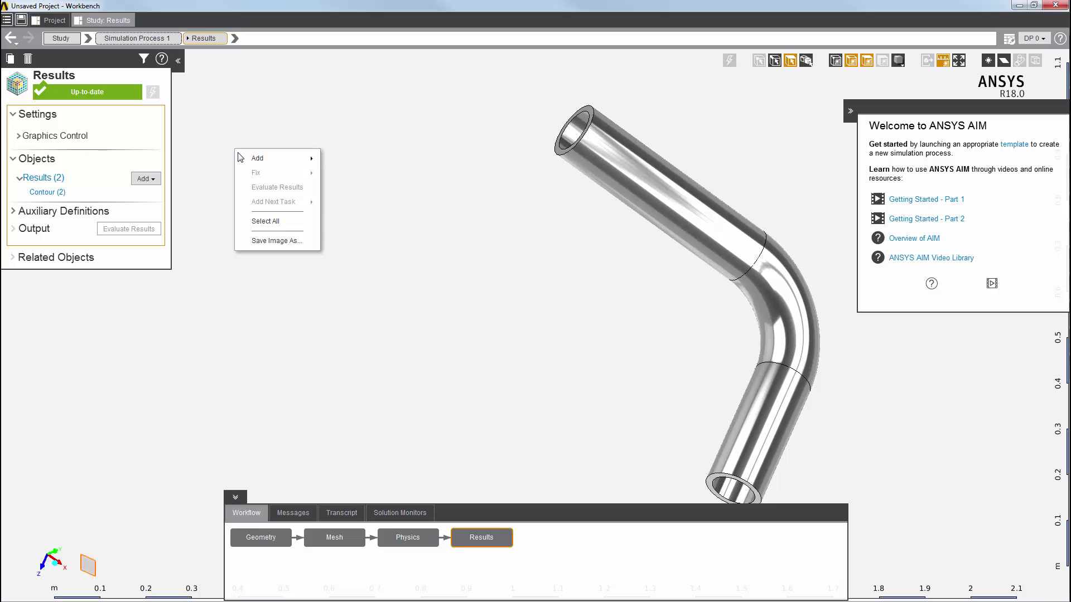
{"action": "mouse_move", "coordinate": [304, 158]}
{"action": "mouse_move", "coordinate": [344, 161]}
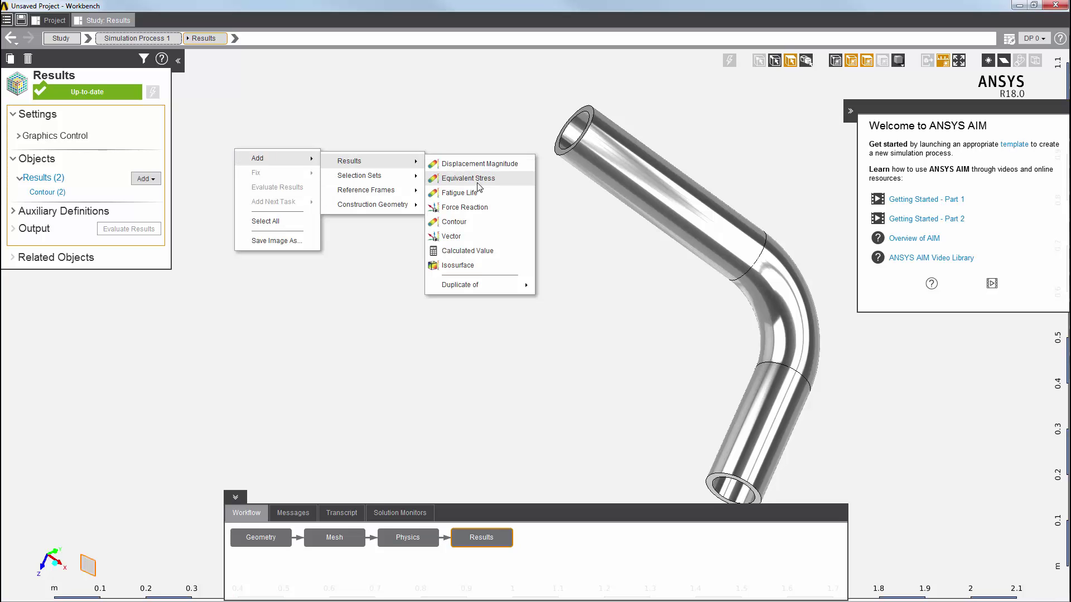
{"action": "left_click", "coordinate": [475, 208]}
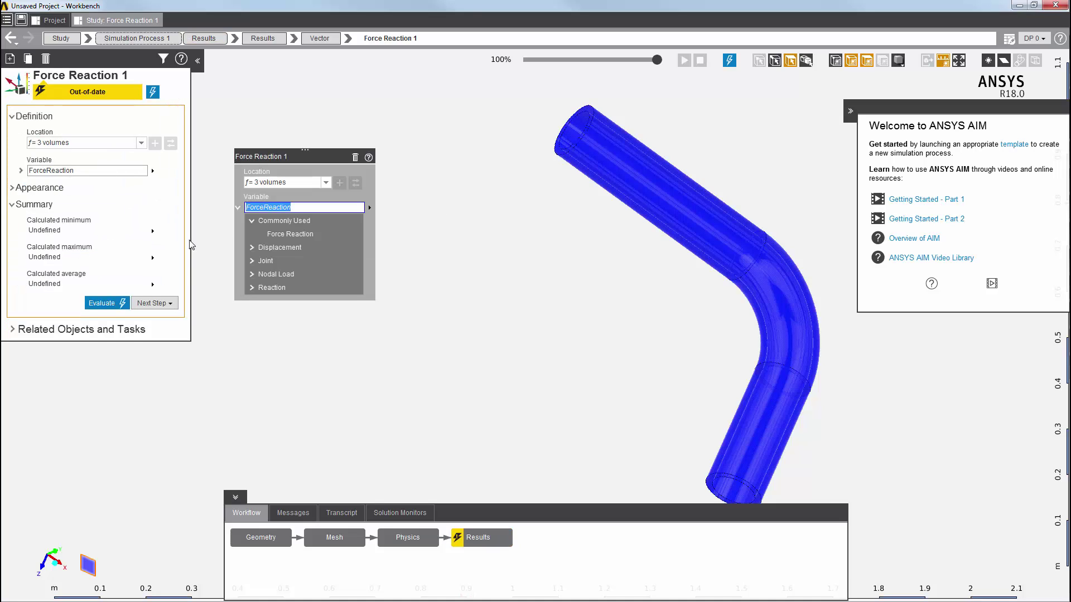
{"action": "left_click", "coordinate": [108, 304]}
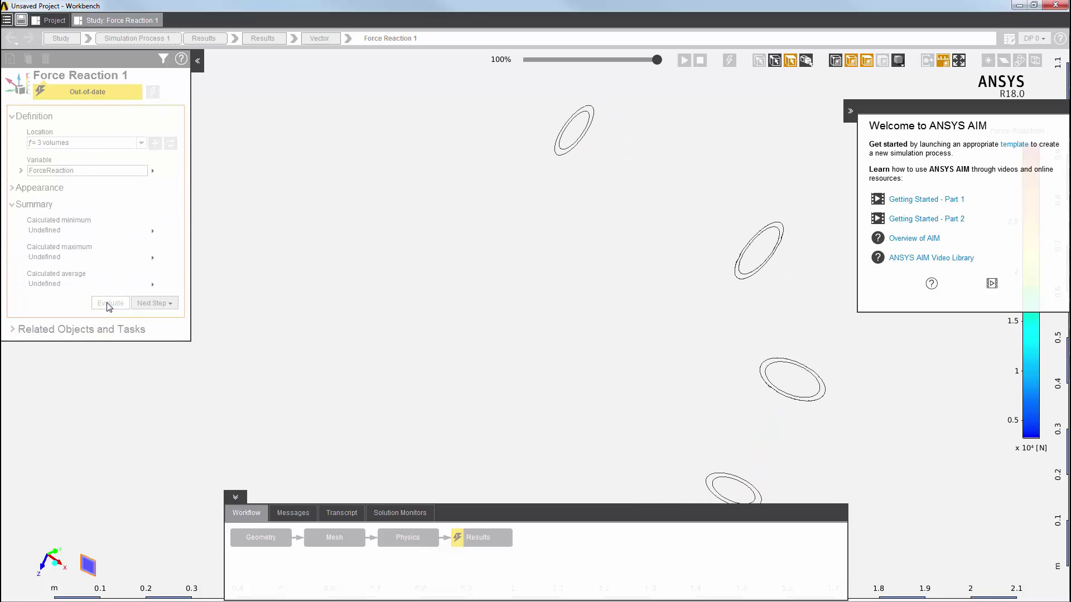